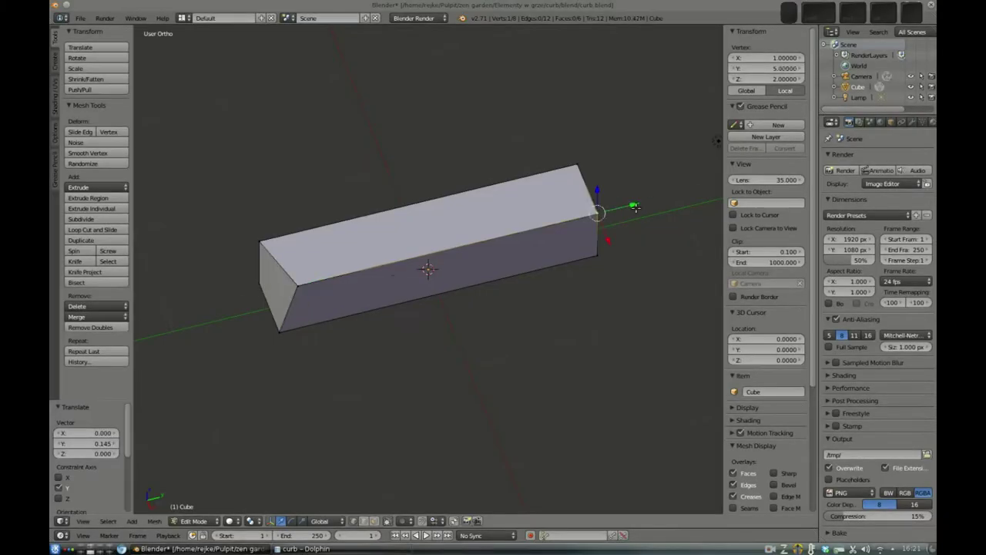
# Step: Orbit around the bar and clear its face selection in Edit Mode before unwrapping
pyautogui.moveTo(541, 223); pyautogui.dragTo(373, 251, button='middle')
pyautogui.press('a')
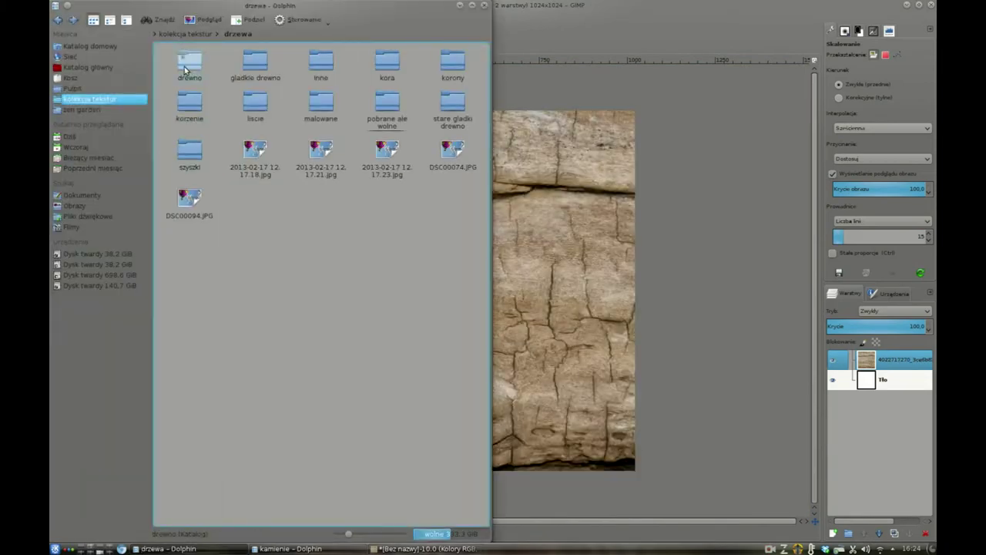
# Step: Drag a second wood photo onto the GIMP canvas as a new layer
pyautogui.moveTo(446, 493); pyautogui.dragTo(538, 358)
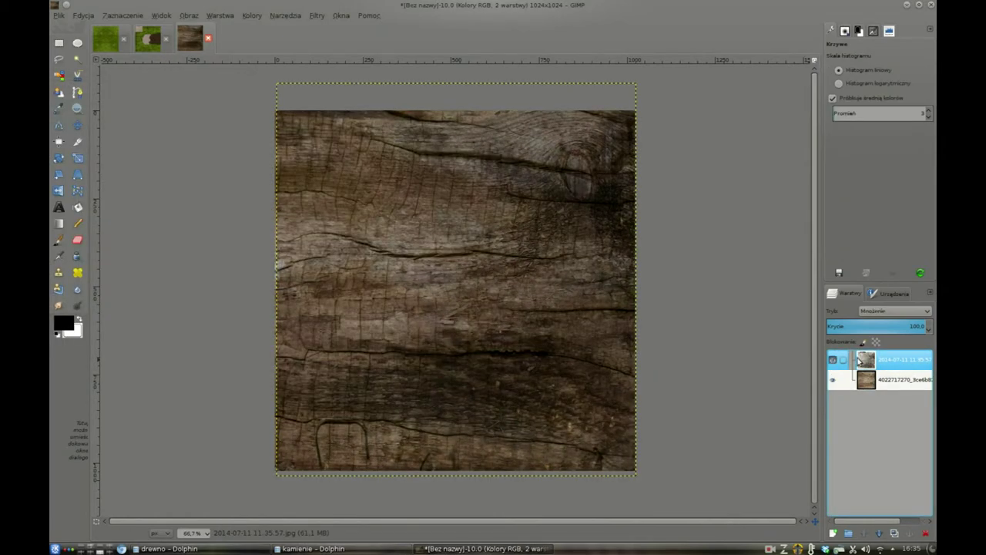
# Step: In Dolphin, go to kolekcja tekstur > porosty mchy and drag a mossy rock image onto the canvas
pyautogui.click(164, 548)
pyautogui.click(321, 35)
pyautogui.click(387, 199)
pyautogui.click(387, 366)
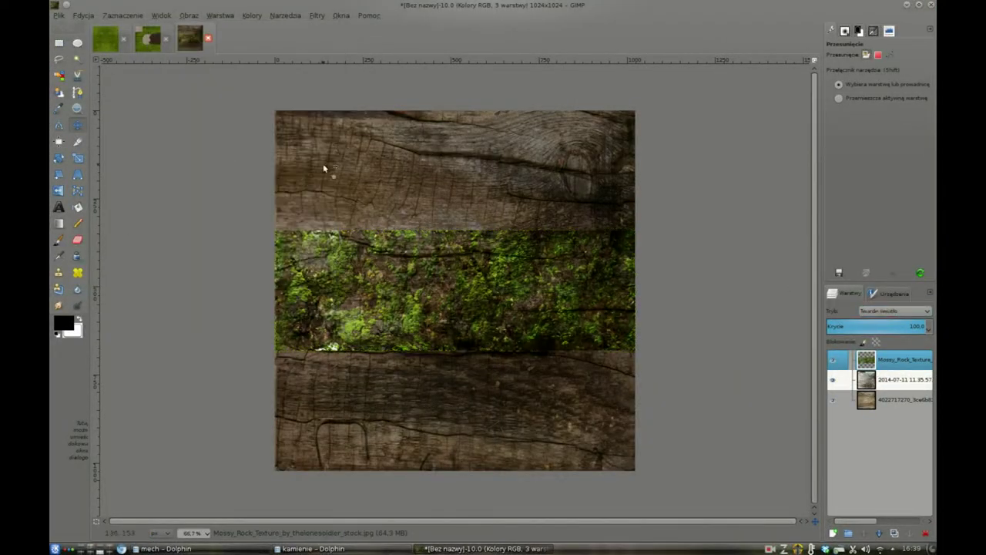
# Step: Move the moss strip to the image top and add a vertically flipped copy below it
pyautogui.scroll(-1, 883, 309)
pyautogui.scroll(-1, 883, 309)
pyautogui.scroll(-1, 883, 311)
pyautogui.scroll(-2, 883, 313)
pyautogui.moveTo(427, 275)
pyautogui.mouseDown()
pyautogui.moveTo(426, 155)
pyautogui.moveTo(430, 289)
pyautogui.mouseUp()
pyautogui.hotkey('shift', 'f')
pyautogui.hotkey('shift', 'ctrl', 'd')
pyautogui.click(430, 170)
pyautogui.press('m')
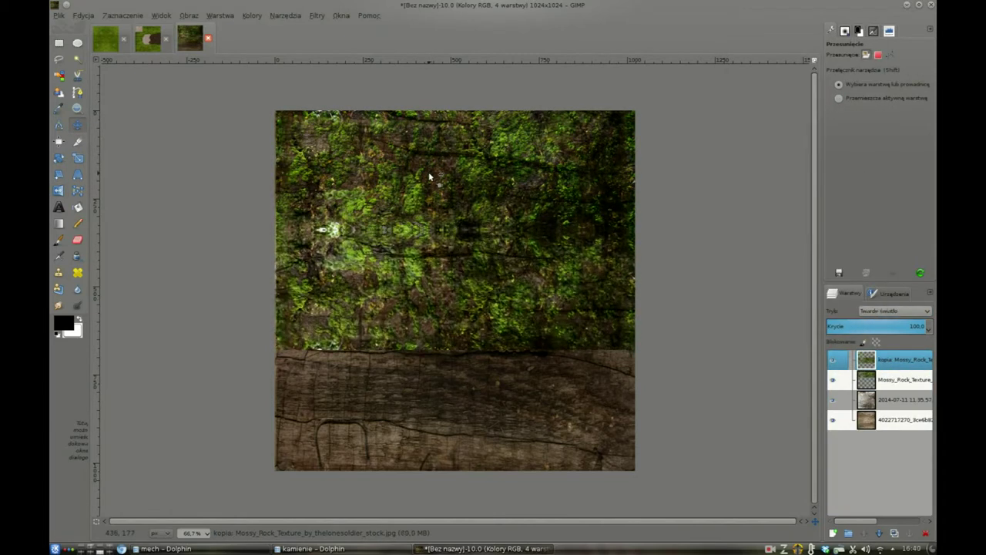
# Step: Duplicate the moss layer again, flip the copy and set it to Normal blending
pyautogui.rightClick(876, 378)
pyautogui.click(763, 111)
pyautogui.click(58, 191)
pyautogui.rightClick(876, 399)
pyautogui.rightClick(877, 399)
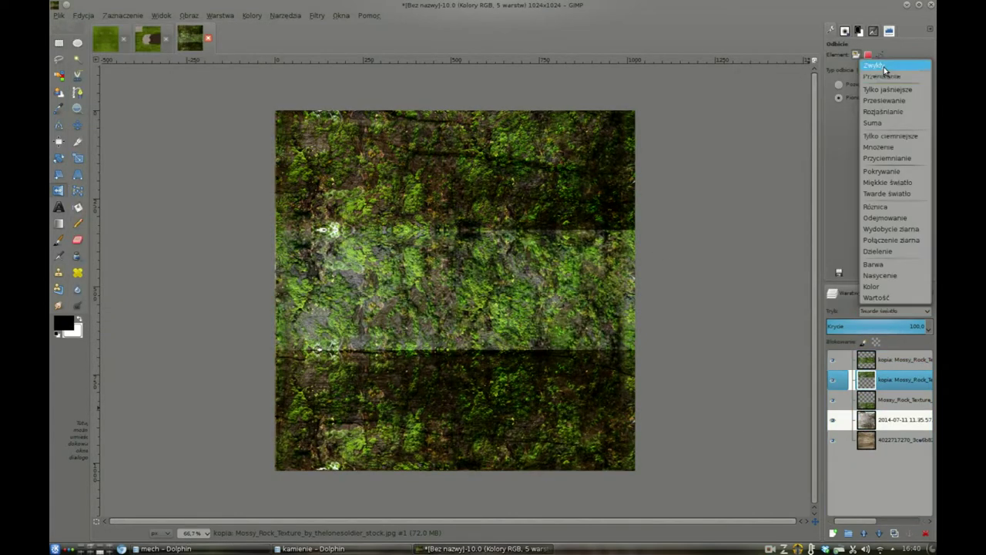
pyautogui.click(876, 92)
# Step: Merge the moss copies down into one layer and set it to Hard Light
pyautogui.rightClick(894, 359)
pyautogui.click(826, 127)
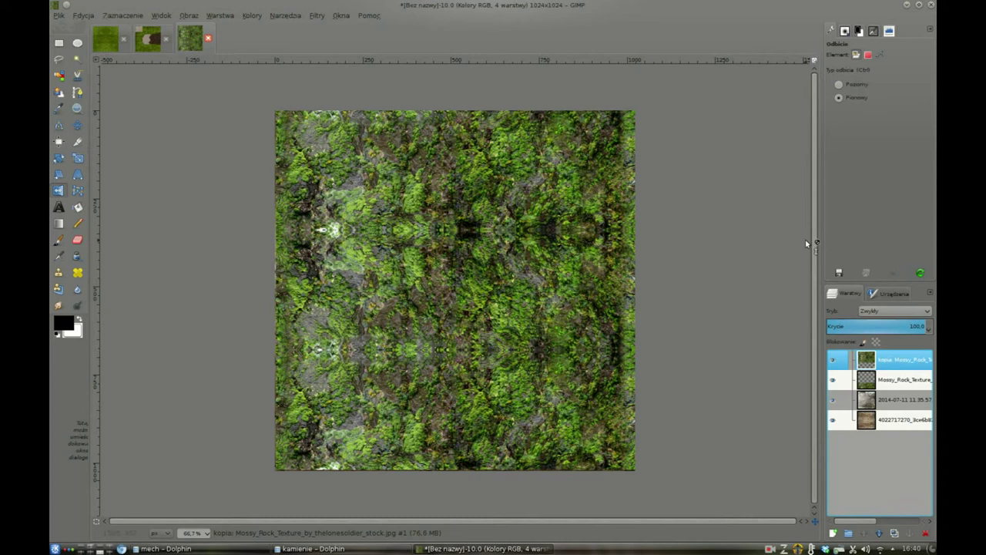
pyautogui.click(894, 311)
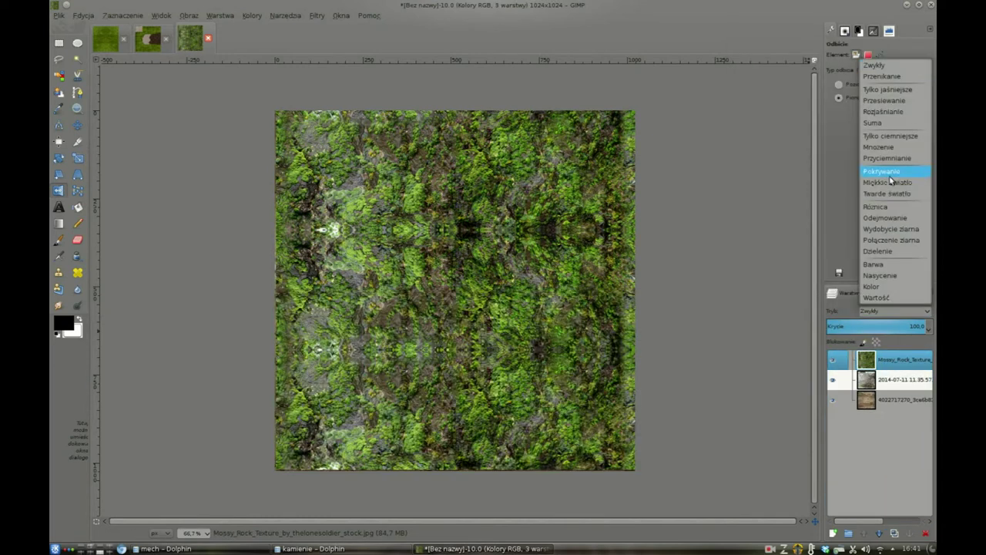
pyautogui.click(892, 167)
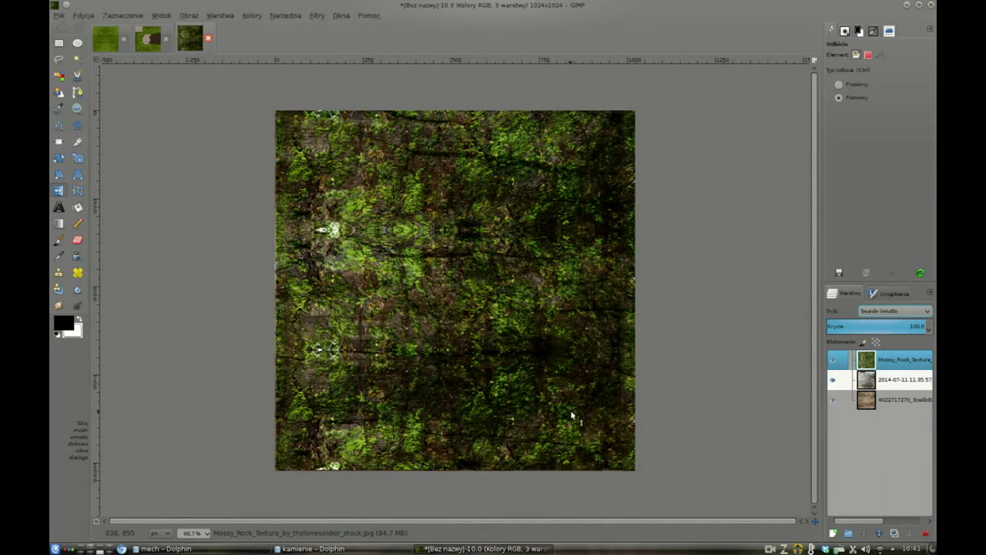
# Step: Duplicate the moss layer and set up a rough eraser at about half opacity
pyautogui.click(77, 239)
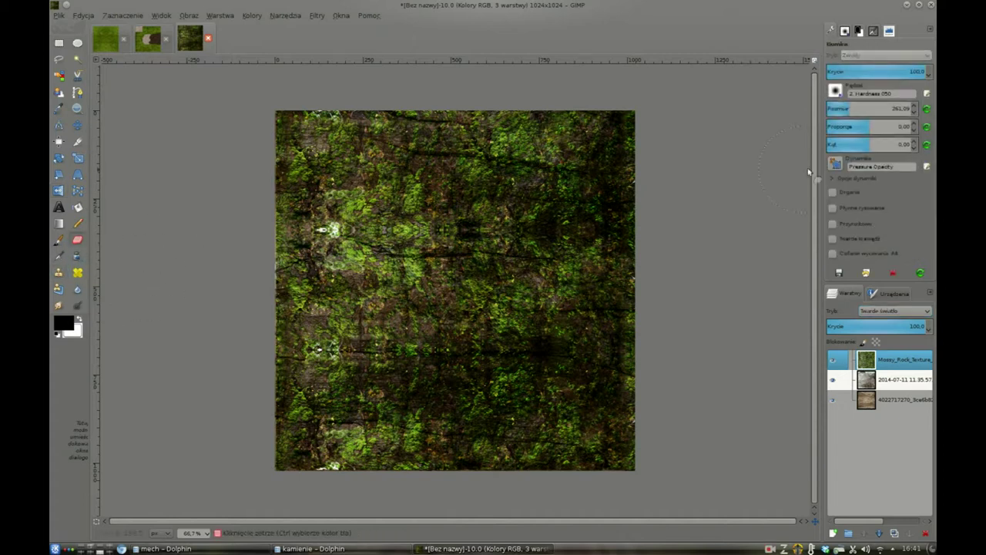
pyautogui.rightClick(887, 359)
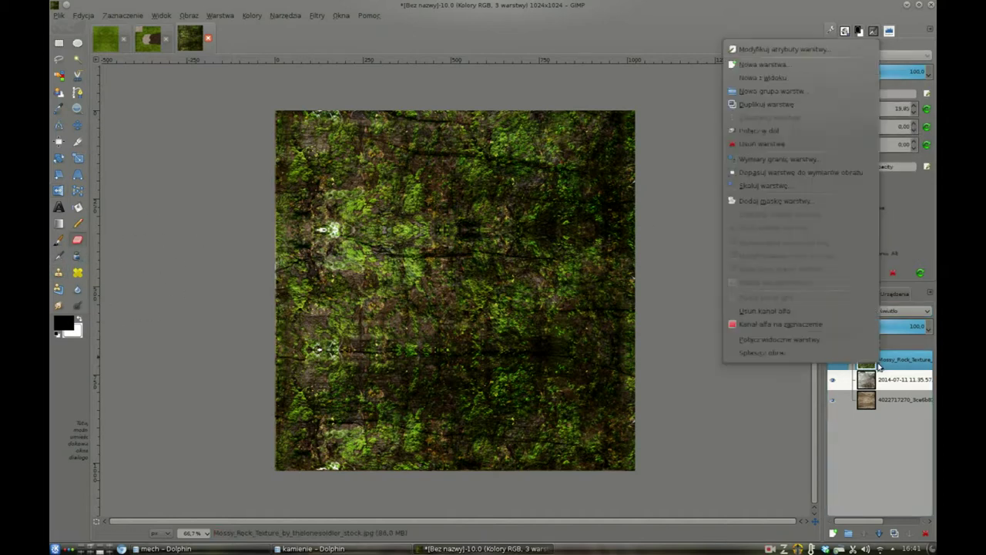
pyautogui.click(863, 88)
pyautogui.click(874, 72)
pyautogui.click(835, 90)
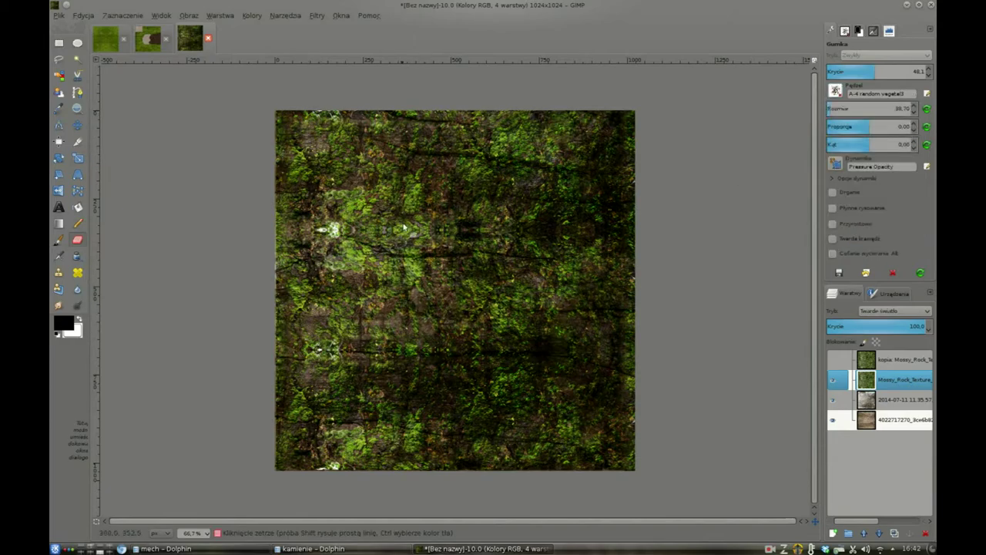
# Step: Delete similar-coloured moss areas via Select by Color, deselect, set Hard light, and open the save dialog
pyautogui.click(59, 77)
pyautogui.click(546, 369)
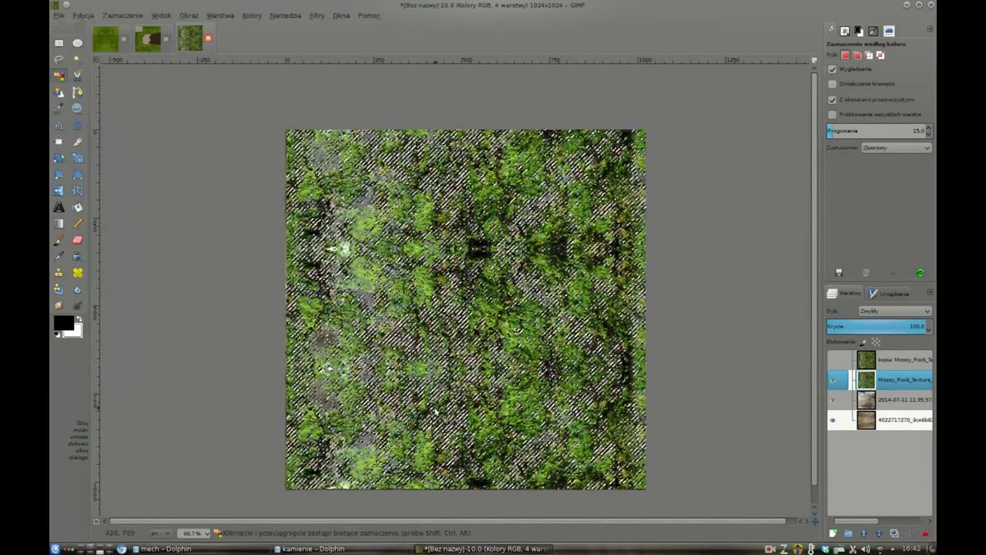
pyautogui.press('Delete')
pyautogui.click(123, 15)
pyautogui.click(141, 43)
pyautogui.click(894, 311)
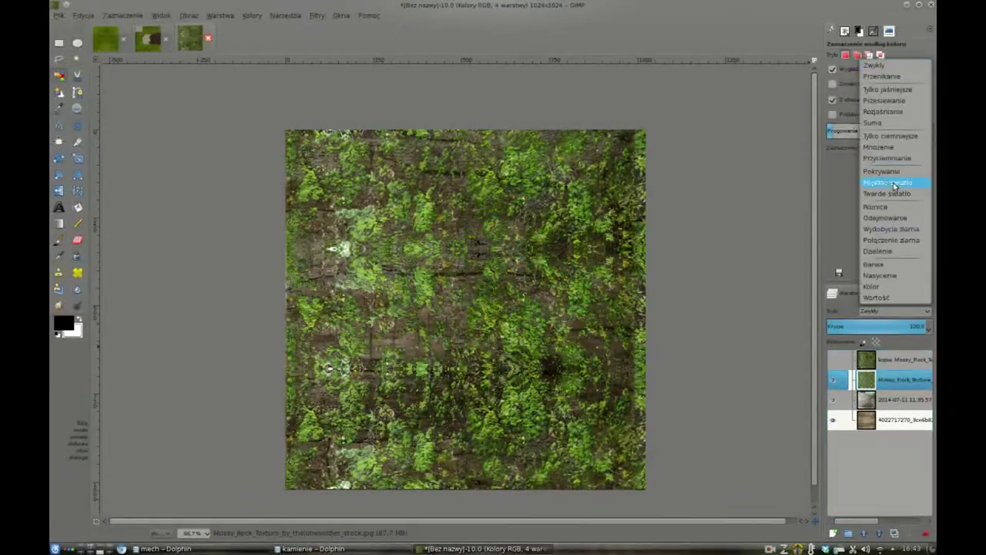
pyautogui.click(886, 224)
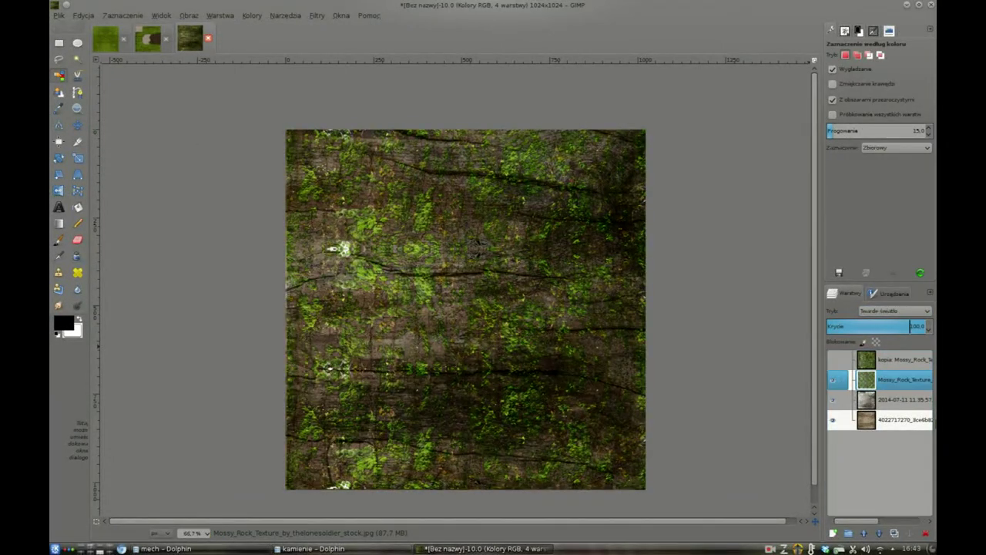
pyautogui.hotkey('ctrl', 's')
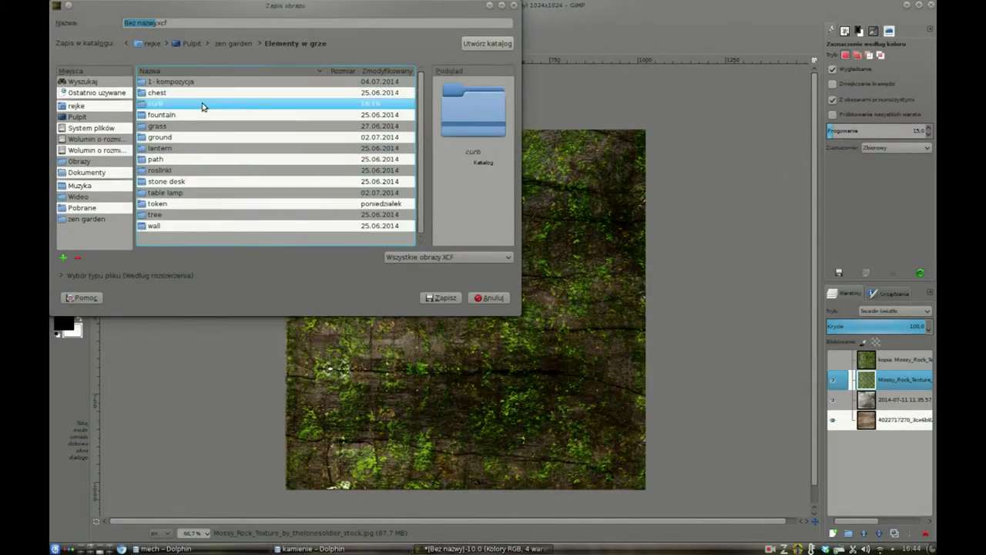
# Step: Save the image into the curb project's texture folder
pyautogui.doubleClick(203, 105)
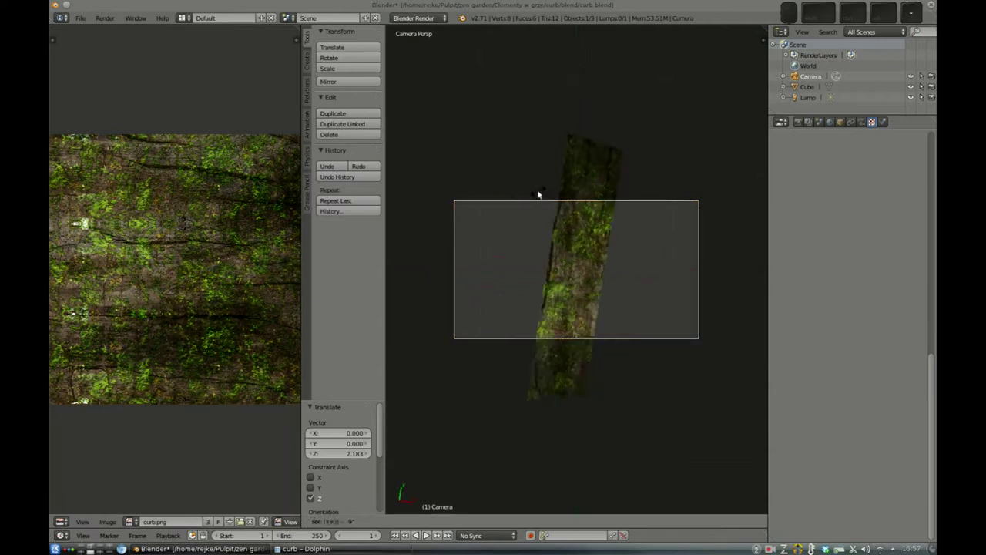
# Step: Rotate the bar to lie flat and switch the viewport to rendered shading
pyautogui.press('0')
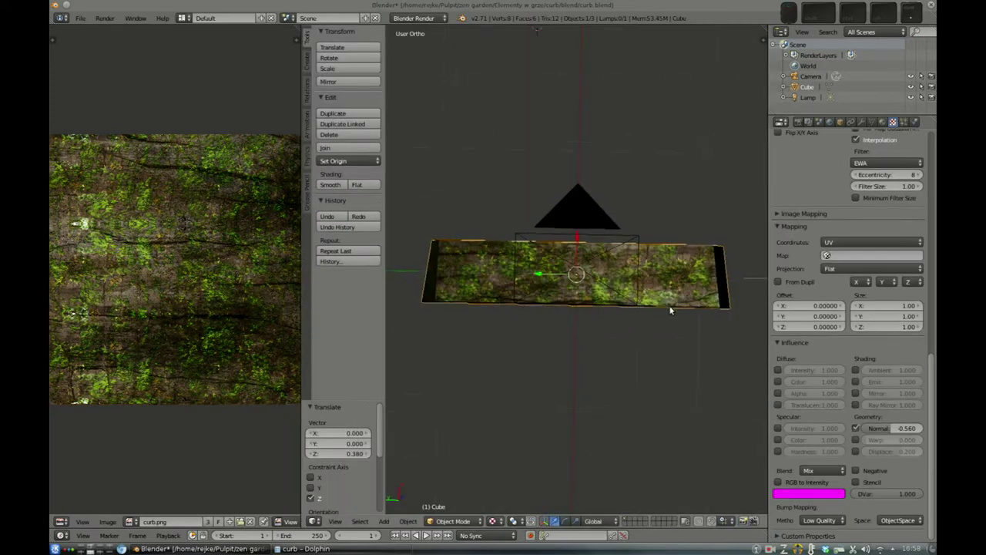
pyautogui.scroll(1, 670, 310)
pyautogui.click(493, 521)
pyautogui.click(462, 447)
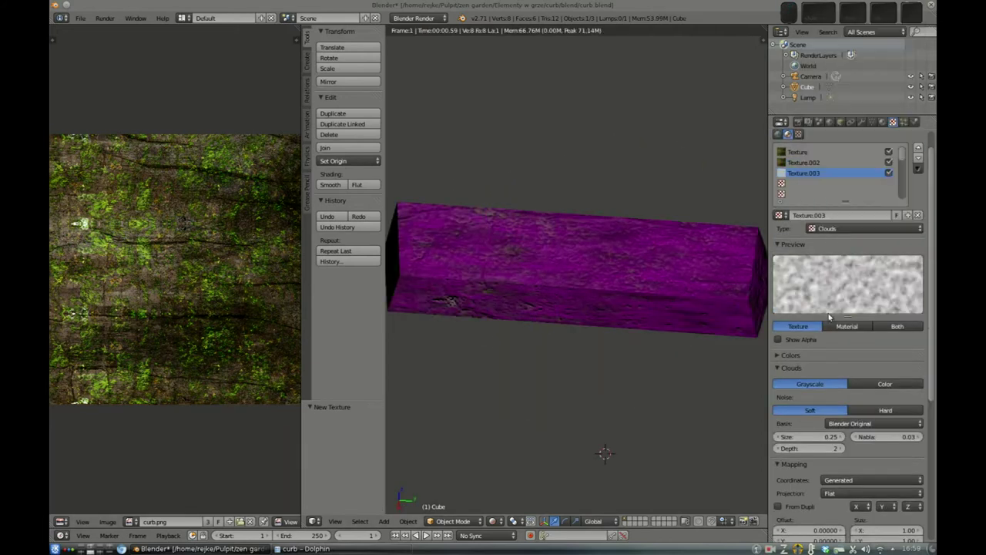
# Step: Make the texture a Wood type with band, hard noise and noise size 0.40
pyautogui.click(863, 228)
pyautogui.click(848, 29)
pyautogui.click(865, 397)
pyautogui.click(886, 422)
pyautogui.scroll(-4, 790, 323)
pyautogui.write('2')
pyautogui.press('Return')
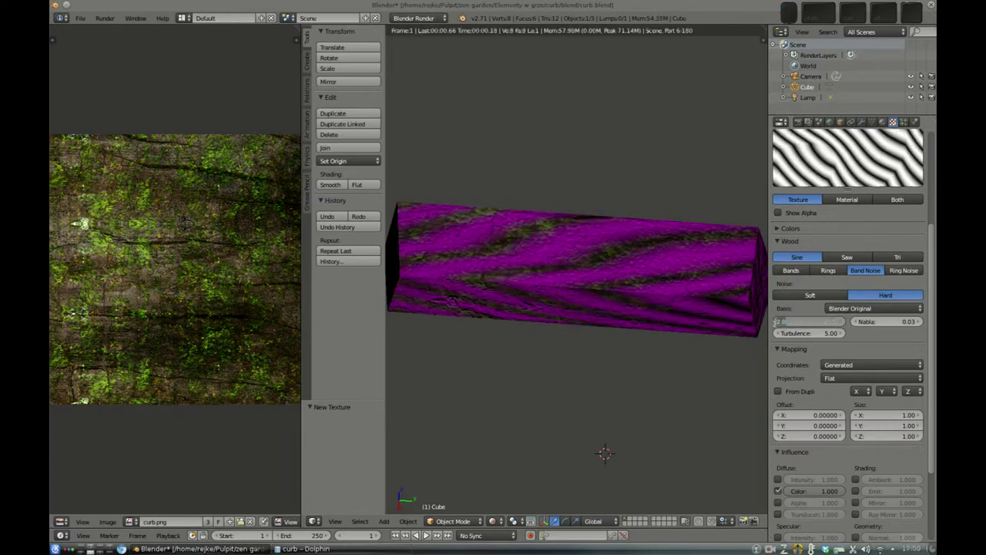
pyautogui.moveTo(773, 322); pyautogui.dragTo(864, 324)
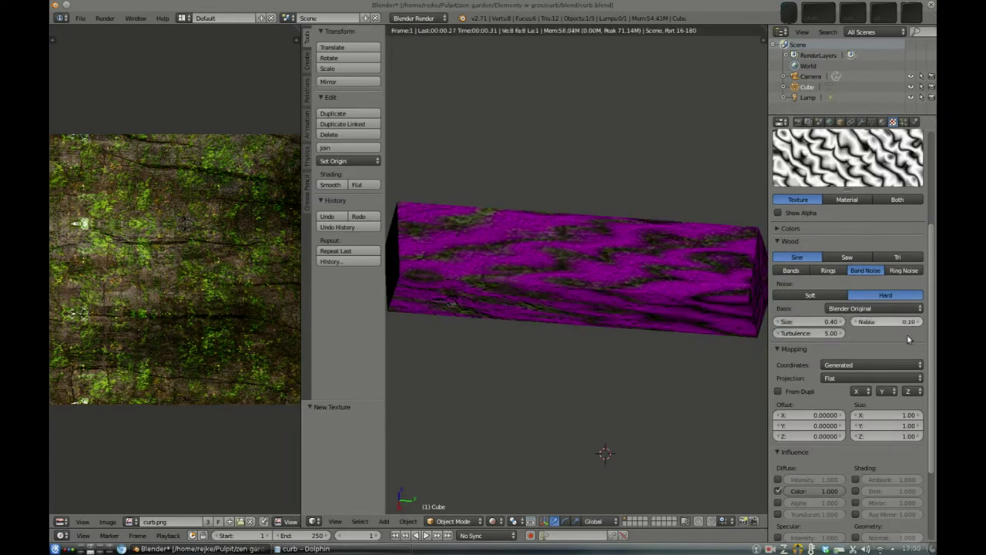
# Step: Set the wood pattern to Bands, then Tri wave with Ring Noise
pyautogui.scroll(-2, 777, 337)
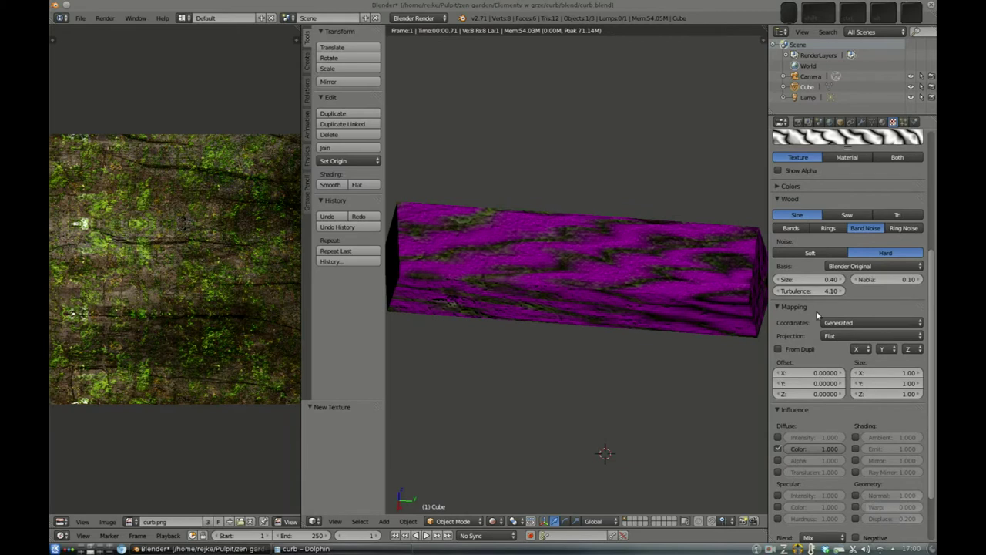
pyautogui.scroll(-3, 854, 329)
pyautogui.scroll(5, 854, 329)
pyautogui.click(792, 421)
pyautogui.click(904, 420)
pyautogui.click(898, 407)
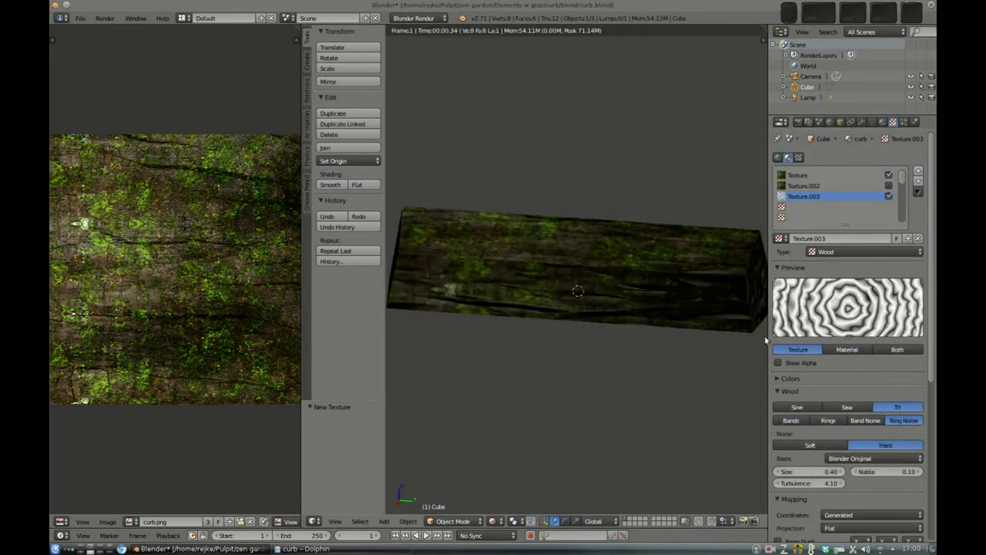
pyautogui.scroll(-4, 887, 347)
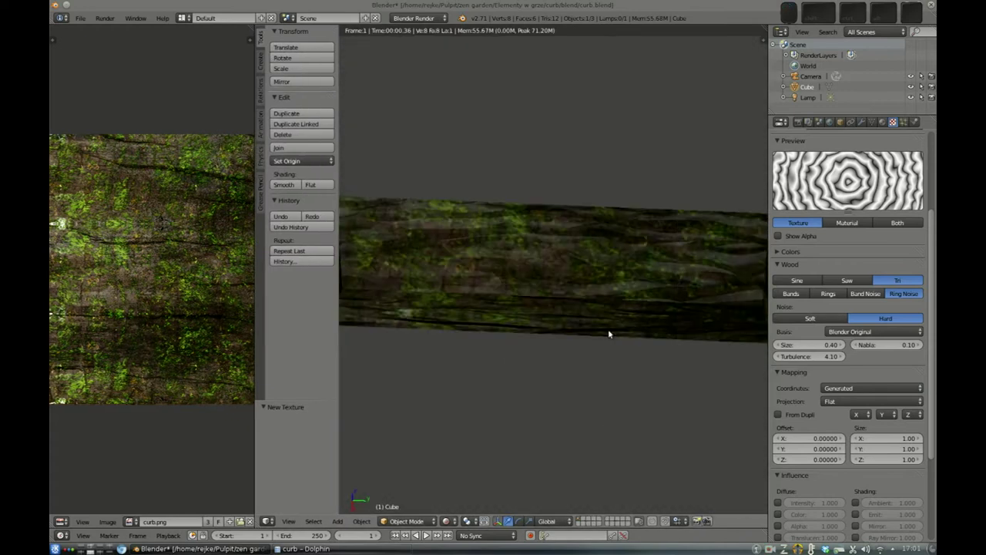
# Step: Enable the wood texture's Normal influence with a negative bump strength
pyautogui.moveTo(608, 335); pyautogui.dragTo(663, 308, button='middle')
pyautogui.scroll(-4, 863, 347)
pyautogui.click(869, 429)
pyautogui.moveTo(869, 429); pyautogui.dragTo(840, 429)
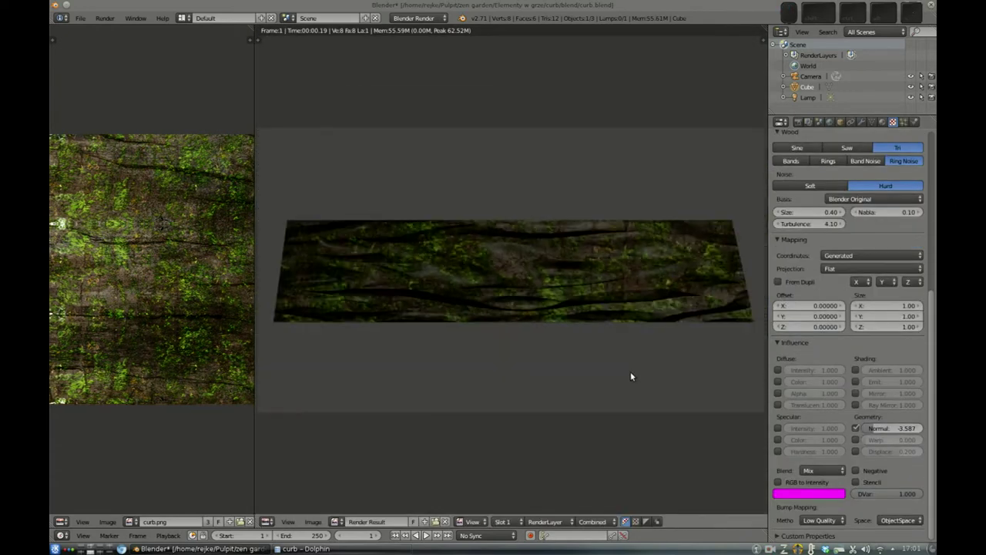
# Step: Set the wood texture size to 0.20 and turbulence to 5.00
pyautogui.scroll(3, 809, 238)
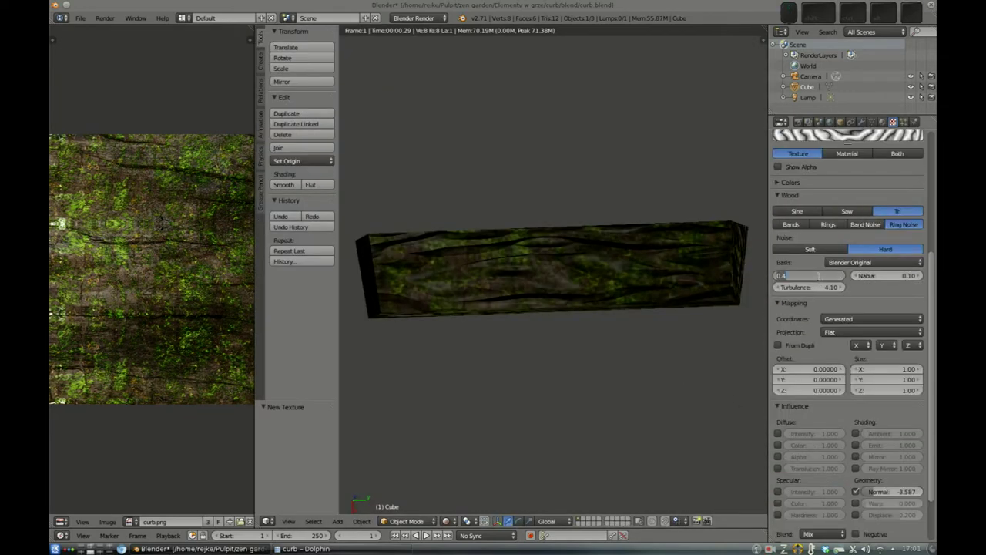
pyautogui.press('Return')
pyautogui.moveTo(576, 277); pyautogui.dragTo(530, 262, button='middle')
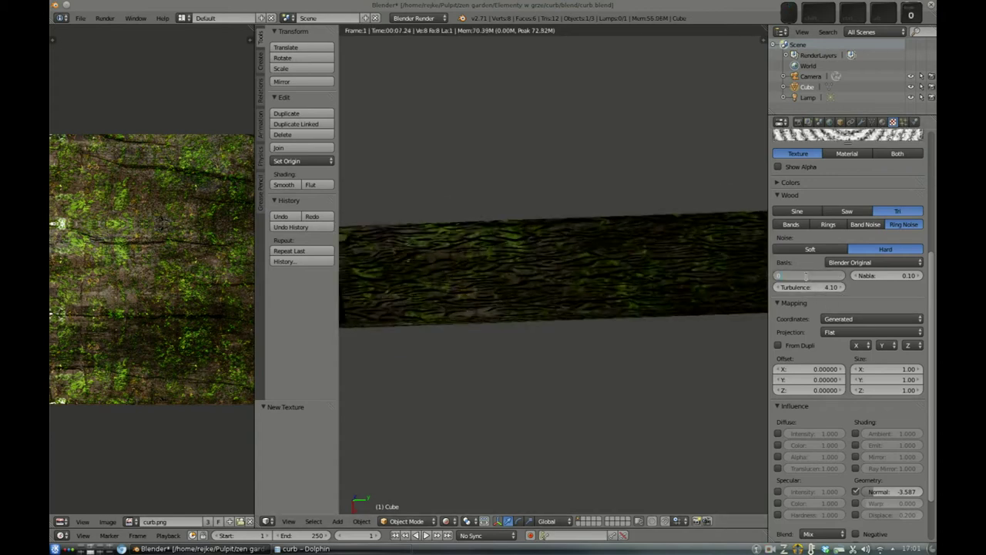
pyautogui.write('.2')
pyautogui.press('Return')
pyautogui.moveTo(760, 271); pyautogui.dragTo(800, 275, button='middle')
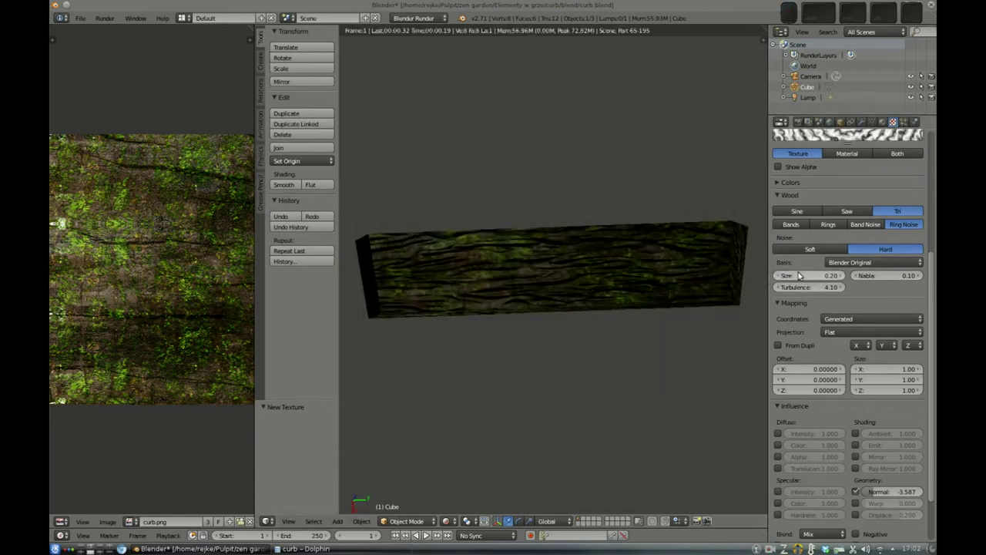
pyautogui.moveTo(840, 287); pyautogui.dragTo(821, 287)
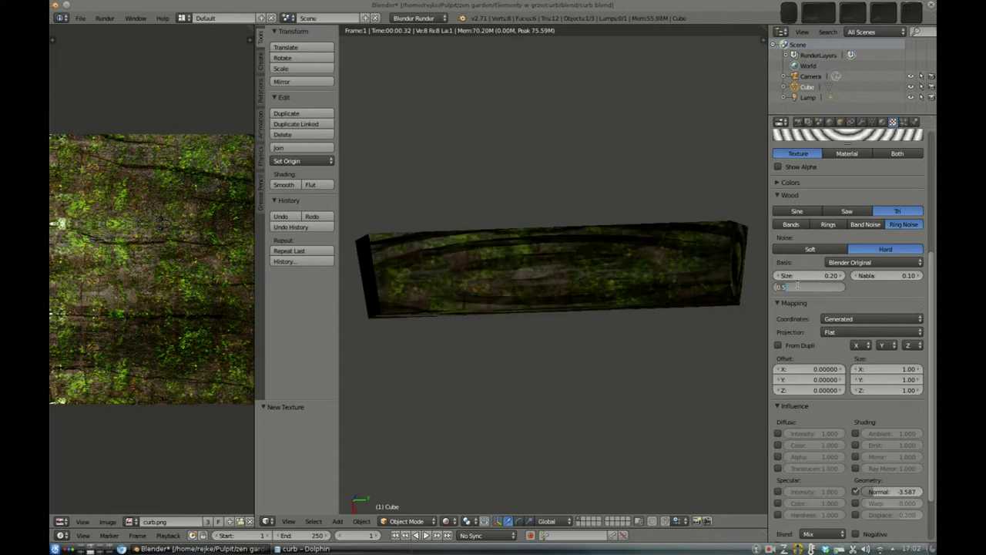
pyautogui.write('5')
pyautogui.press('Return')
# Step: Render twice with F12 to check the bump, then enter Edit Mode on the cube
pyautogui.press('F12')
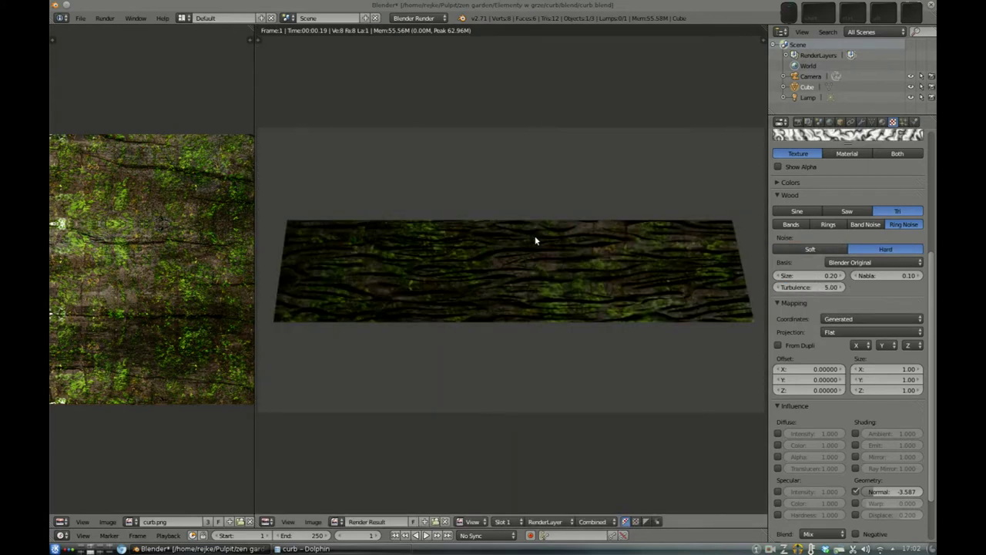
pyautogui.press('Escape')
pyautogui.press('F12')
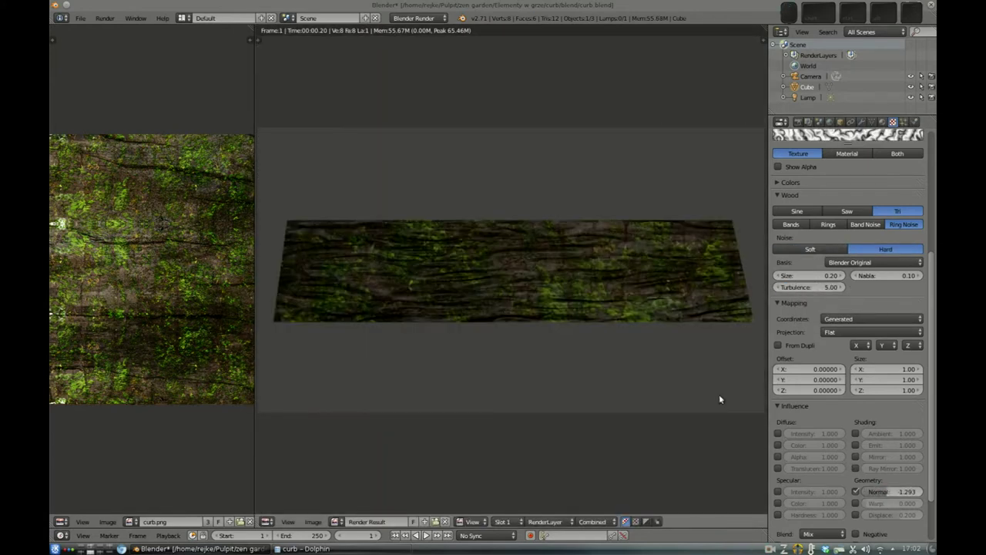
pyautogui.press('Escape')
pyautogui.press('Tab')
# Step: Create the curb-bake image and save the baked texture to disk with Save As Image
pyautogui.hotkey('alt', 'n')
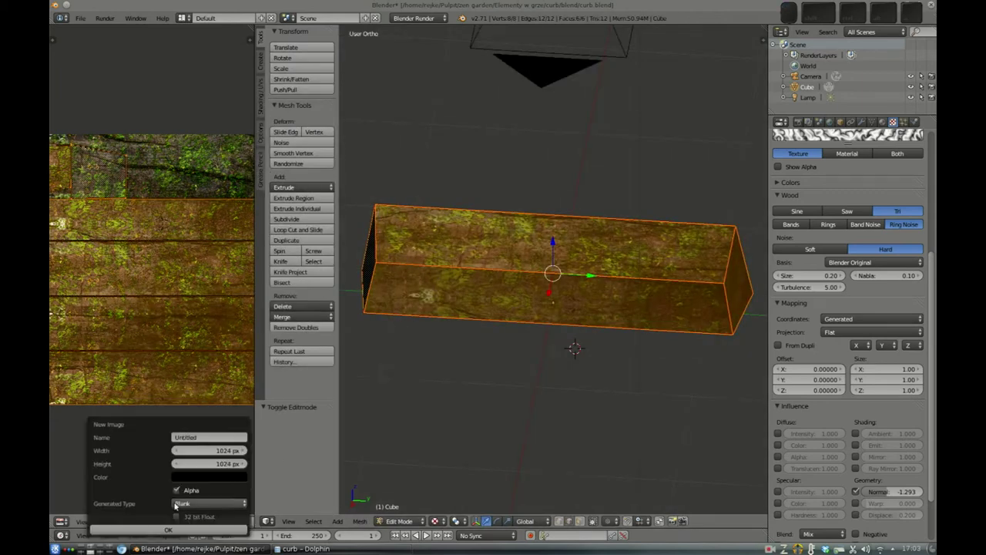
pyautogui.click(168, 531)
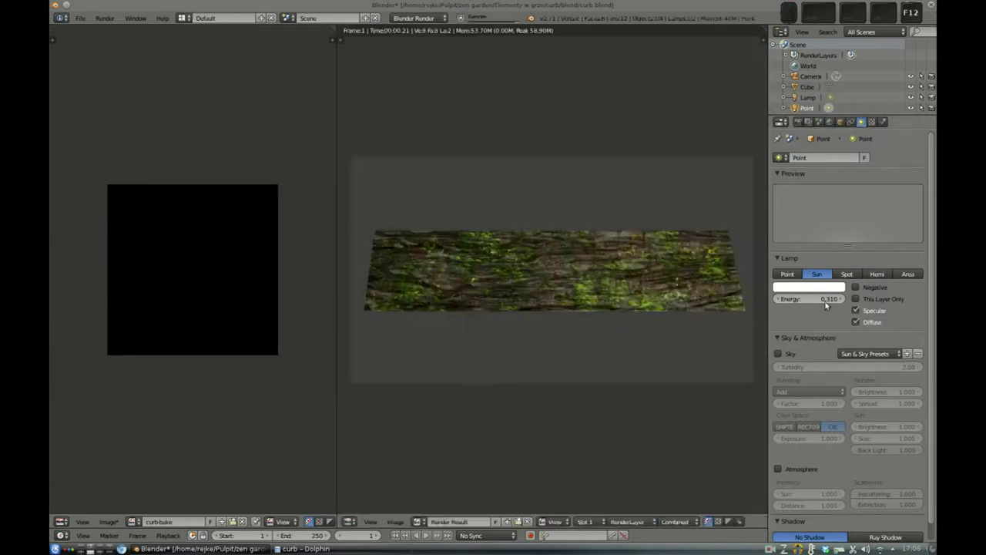
pyautogui.scroll(3, 247, 246)
pyautogui.scroll(-3, 247, 247)
pyautogui.click(108, 522)
pyautogui.click(146, 436)
pyautogui.click(909, 52)
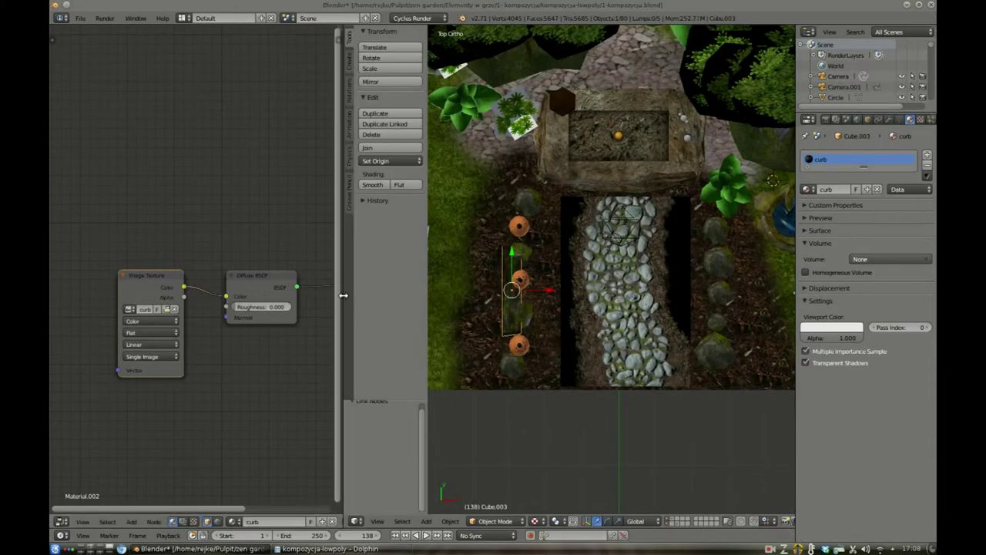
# Step: Shift a garden object along X, then duplicate the mossy curb log further along the bed
pyautogui.moveTo(343, 295); pyautogui.dragTo(169, 295)
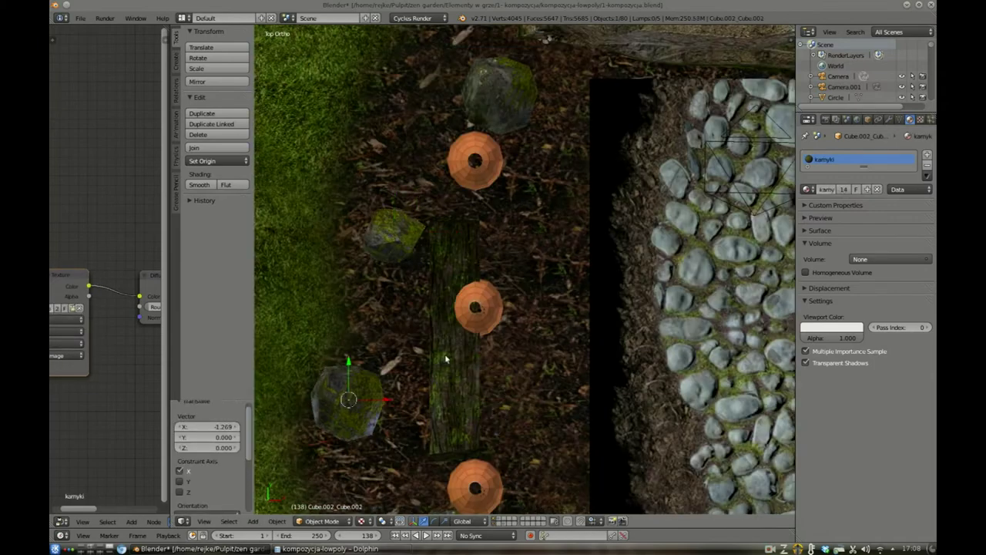
pyautogui.rightClick(445, 359)
pyautogui.scroll(-3, 463, 340)
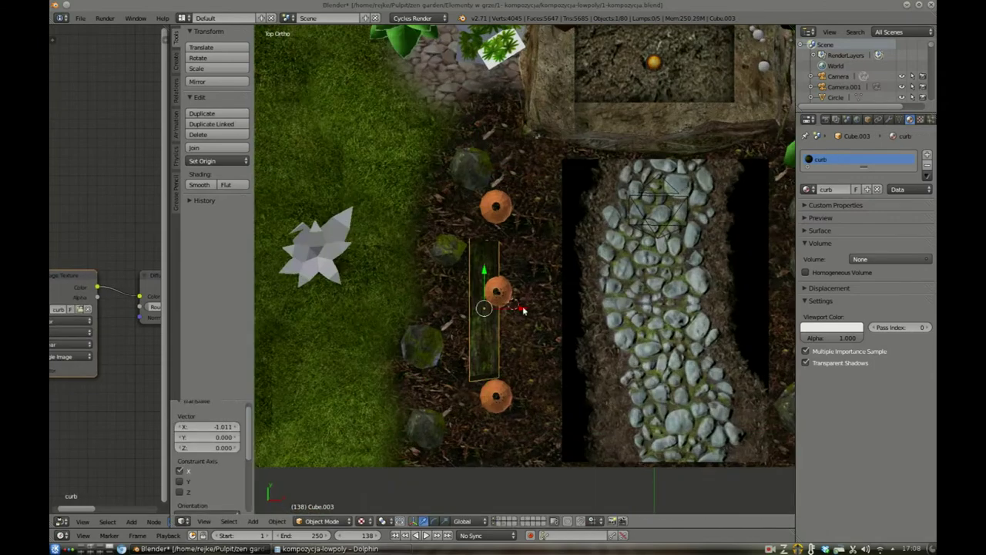
pyautogui.hotkey('shift', 'd')
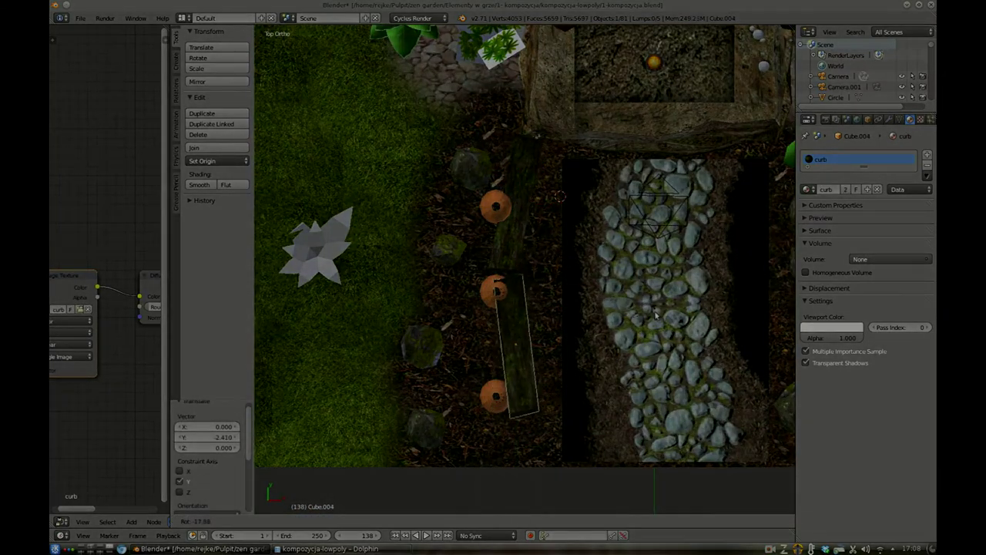
pyautogui.click(540, 355)
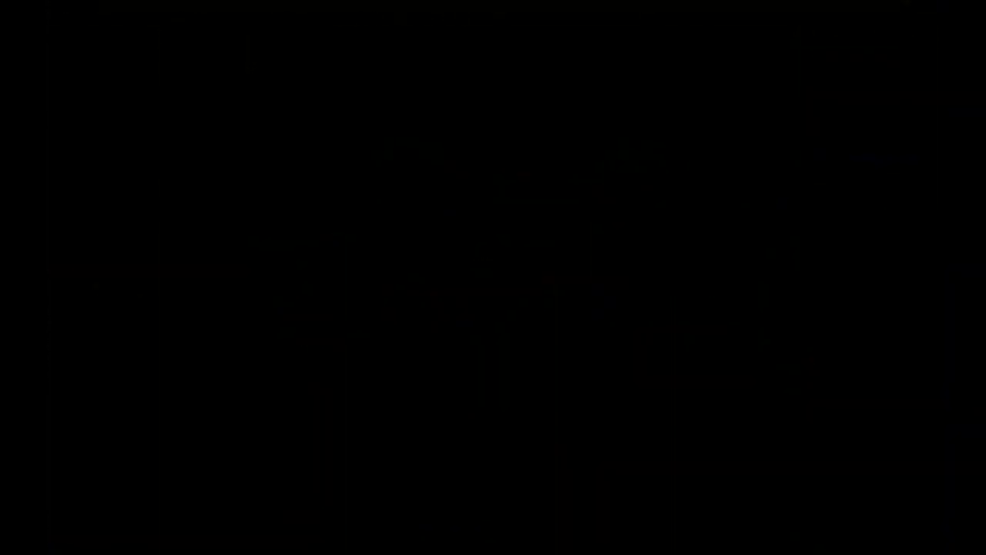